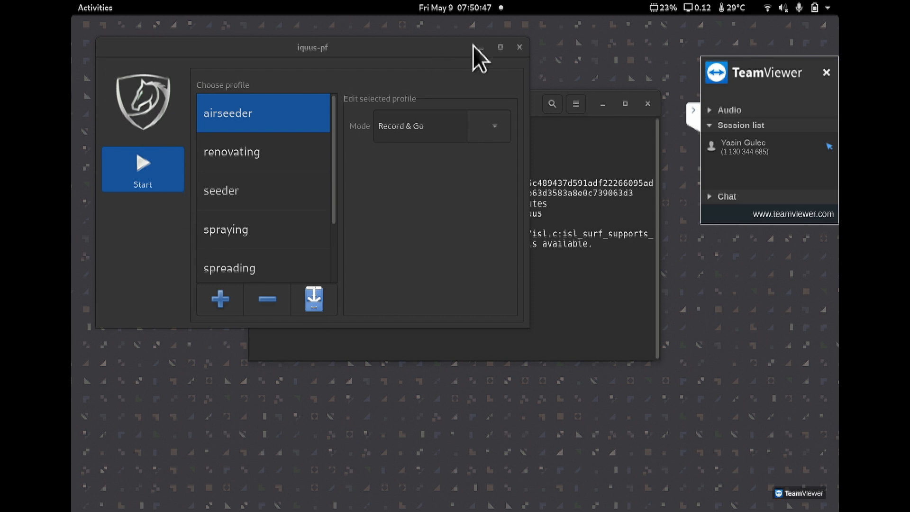
Maximize the profile window and start the airseeder profile in Record & Go mode.
left_click(500, 47)
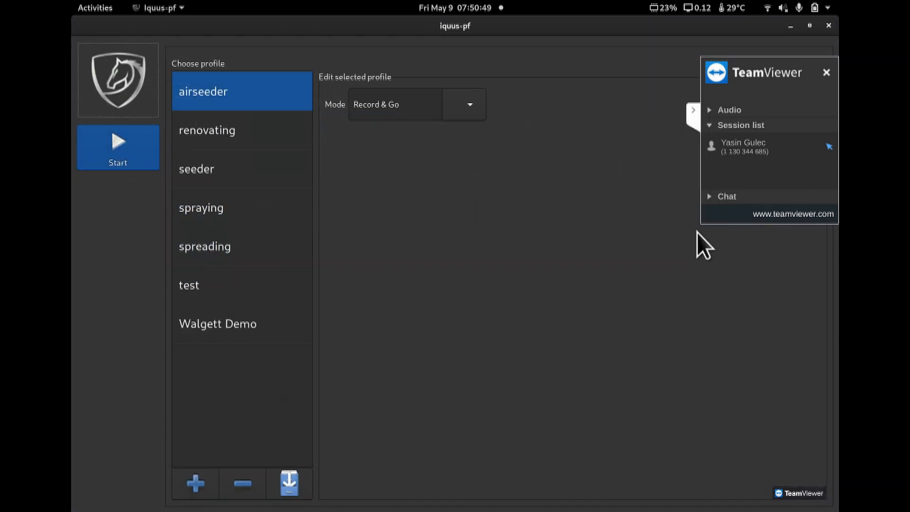
left_click(124, 143)
left_click(567, 141)
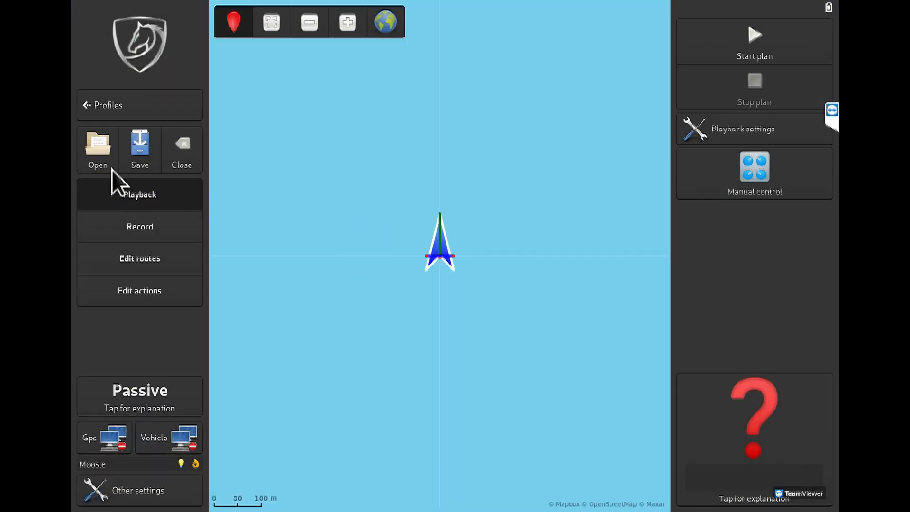
Open boundary.shp from the Downloads folder and fit the map to the field boundary.
left_click(101, 156)
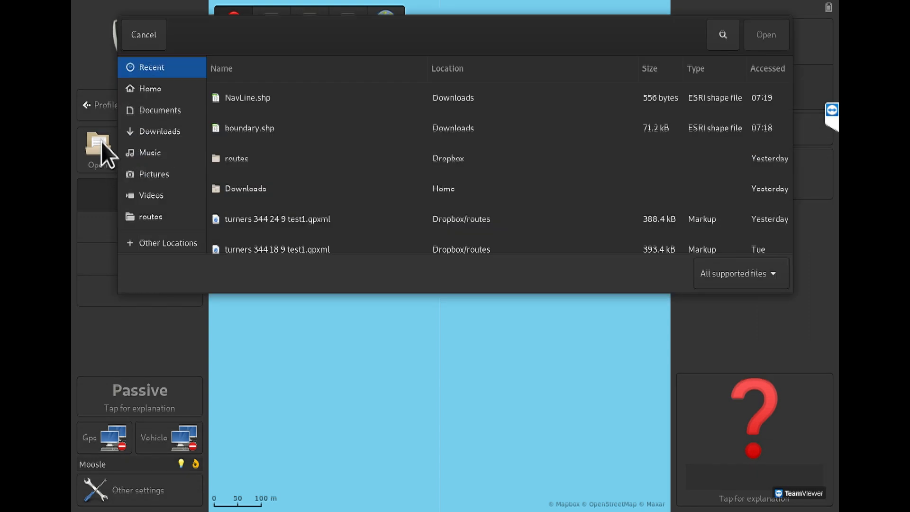
left_click(172, 133)
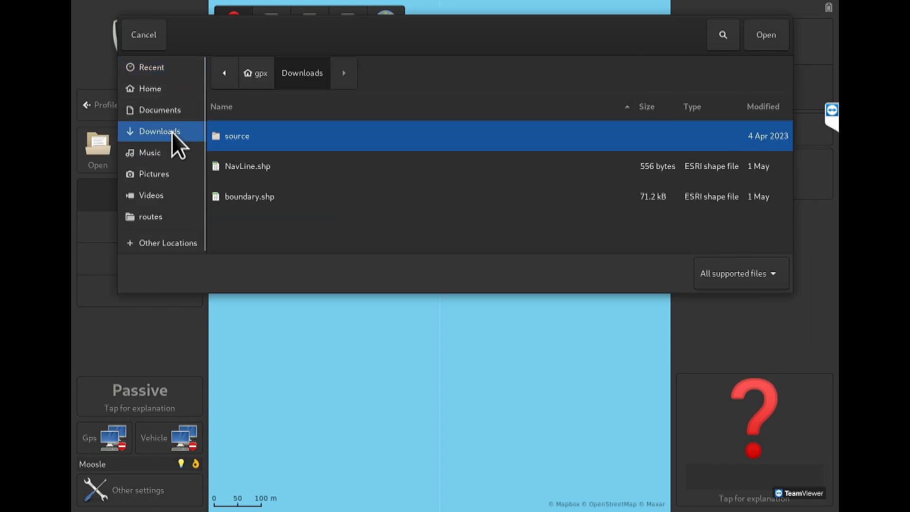
left_click(271, 198)
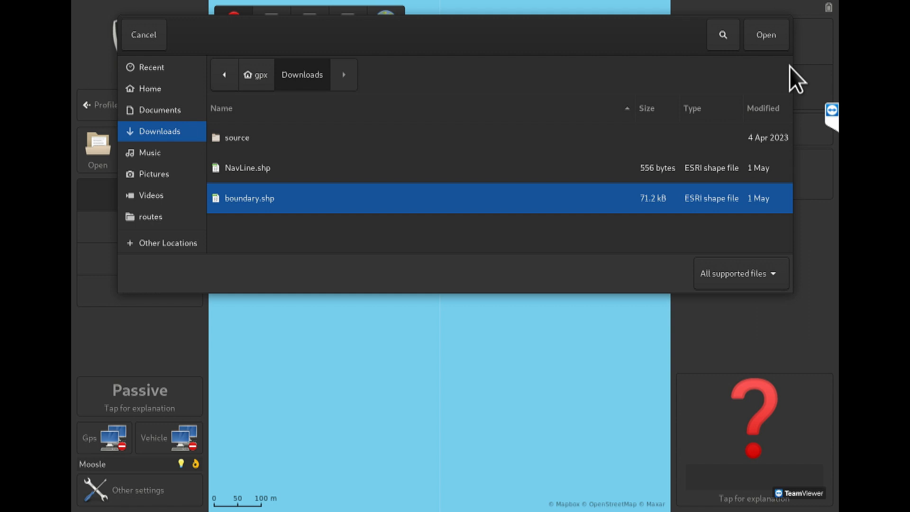
left_click(764, 36)
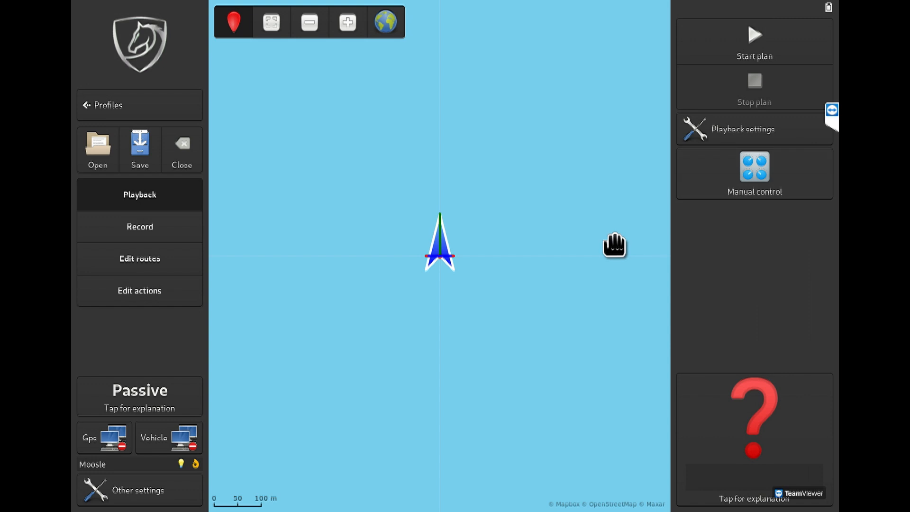
left_click(271, 22)
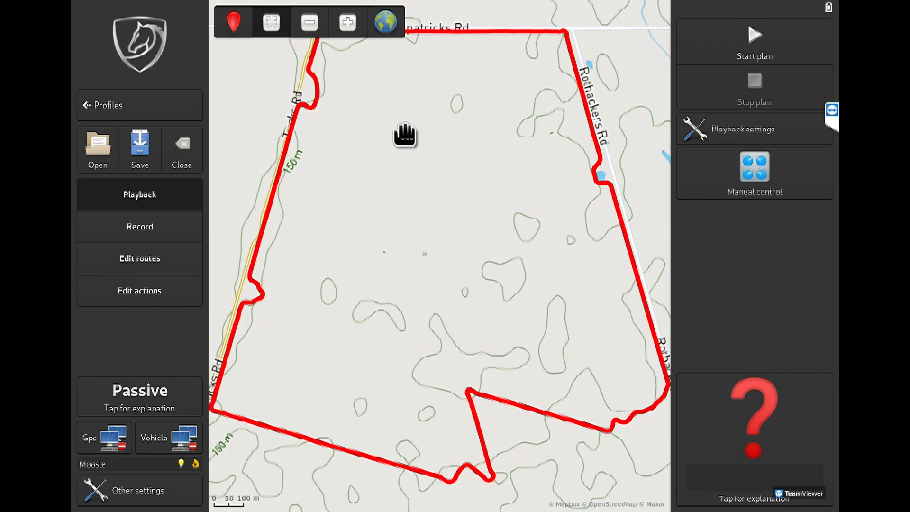
left_click(310, 22)
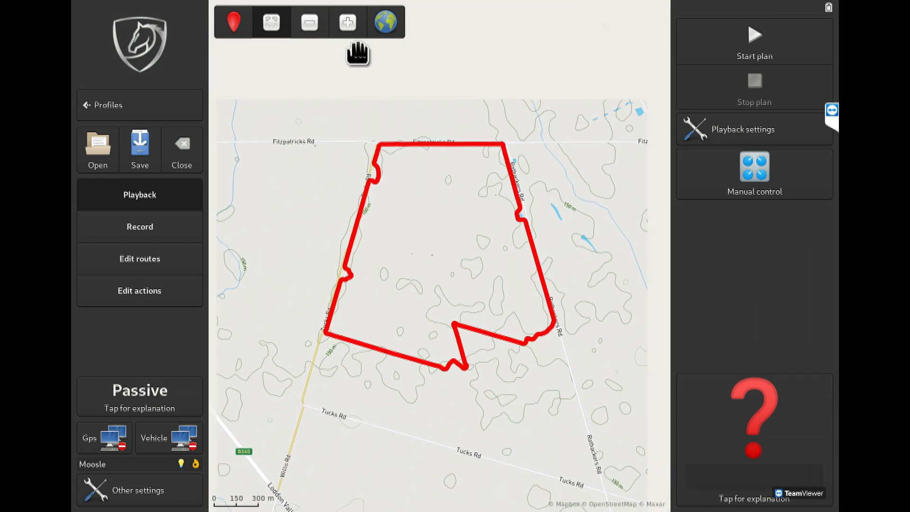
left_click(350, 22)
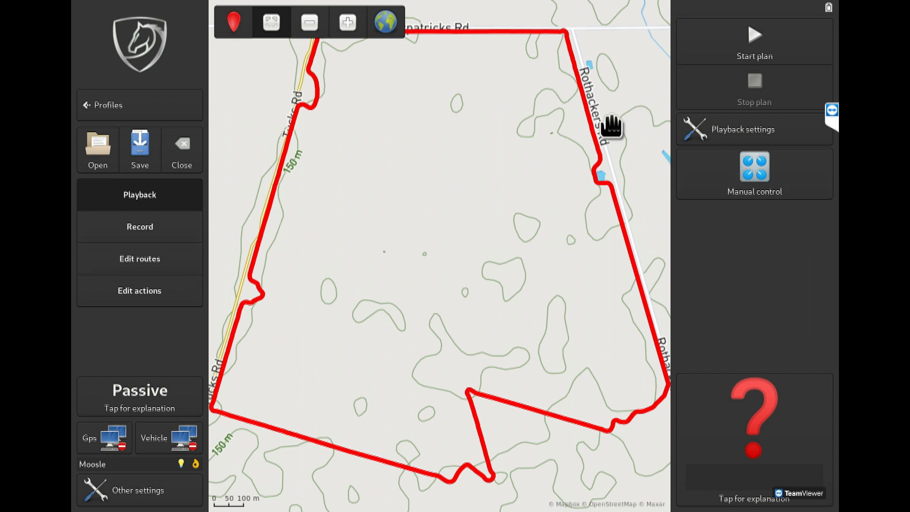
Generate a headland boundary with a width of 18 m inside the field boundary.
left_click(157, 261)
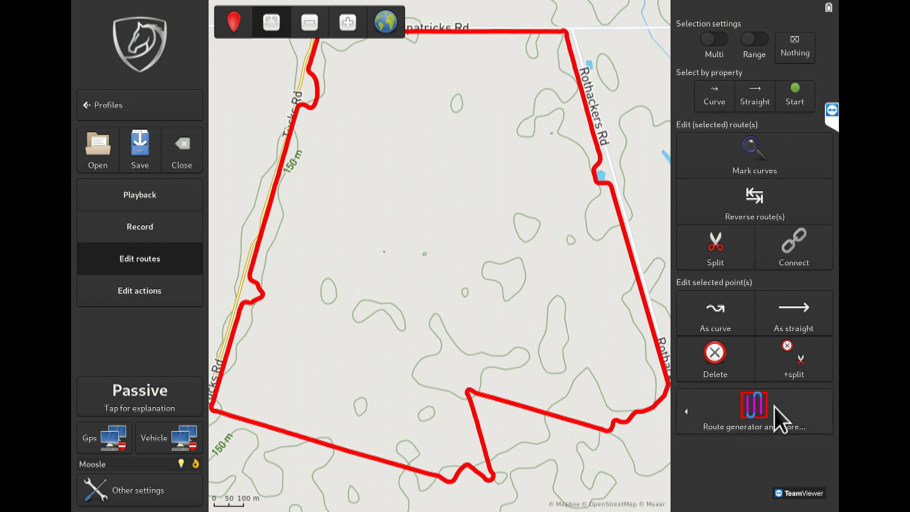
left_click(783, 420)
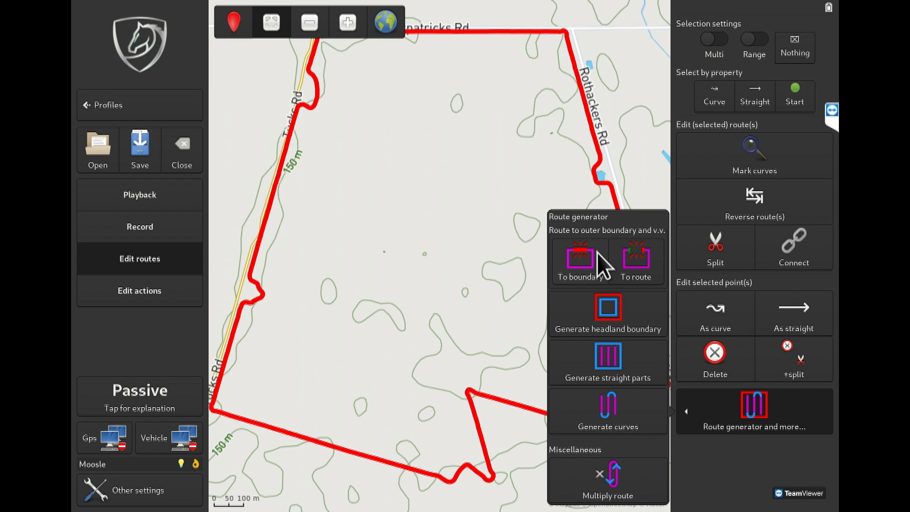
left_click(611, 314)
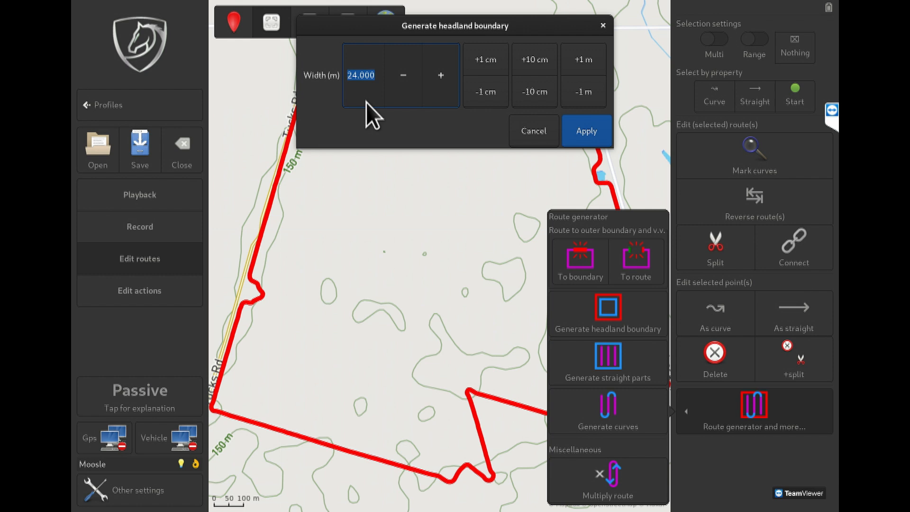
type("18")
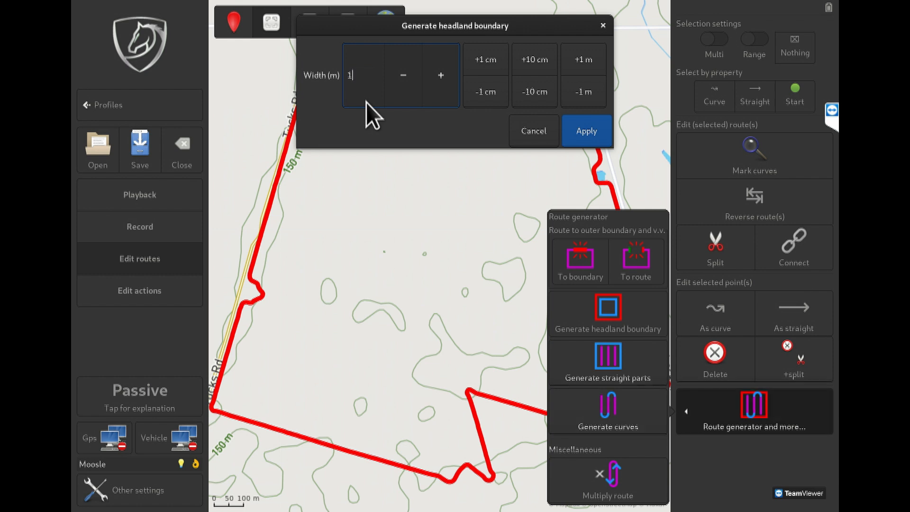
left_click(584, 135)
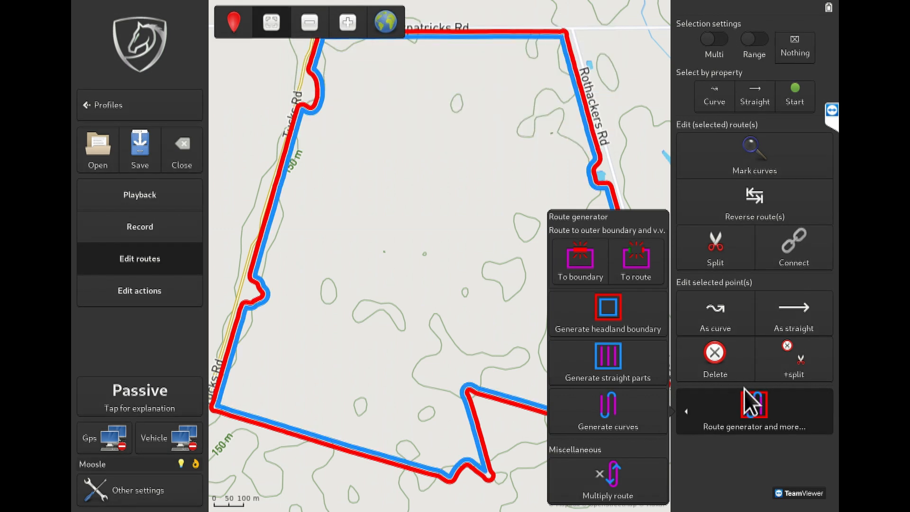
left_click(690, 401)
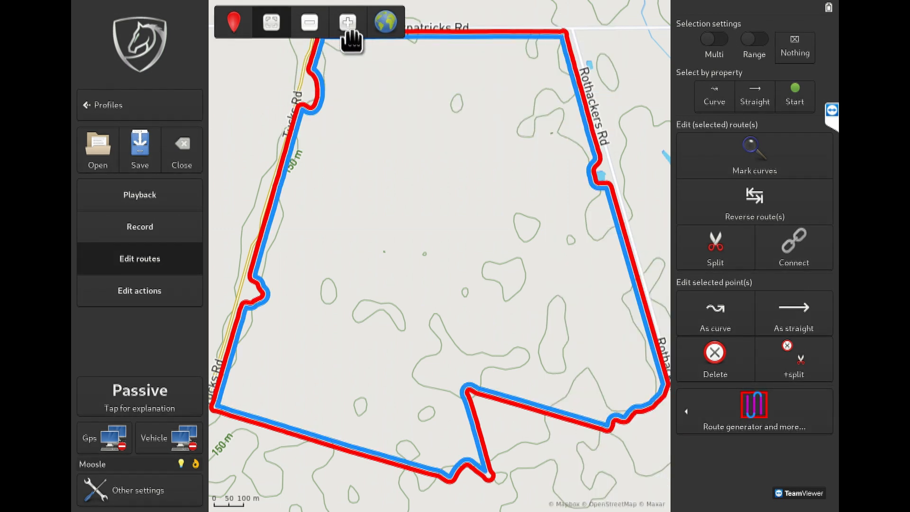
Inspect the headland boundary at the Fitzpatricks Rd and Rothackers Rd corner, and return to the whole field.
left_click(348, 23)
left_click_drag(523, 66, 331, 230)
left_click_drag(384, 124, 410, 189)
left_click(346, 17)
left_click_drag(442, 116, 455, 290)
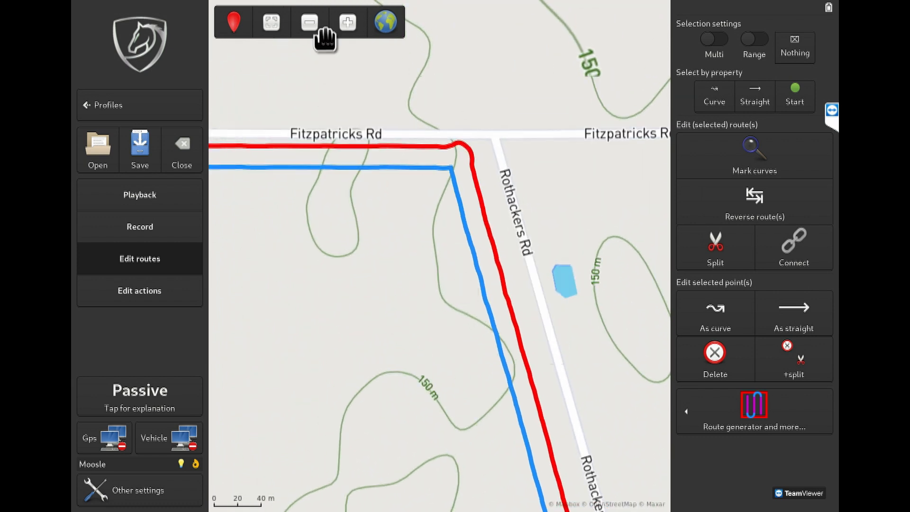
left_click(271, 22)
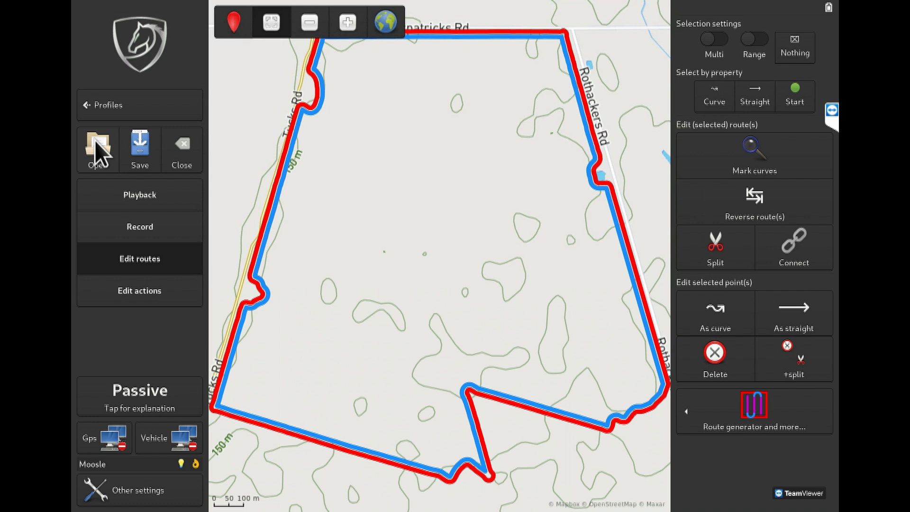
Load the guidance lines from NavLine.shp in the Downloads folder and dismiss the notice.
left_click(98, 147)
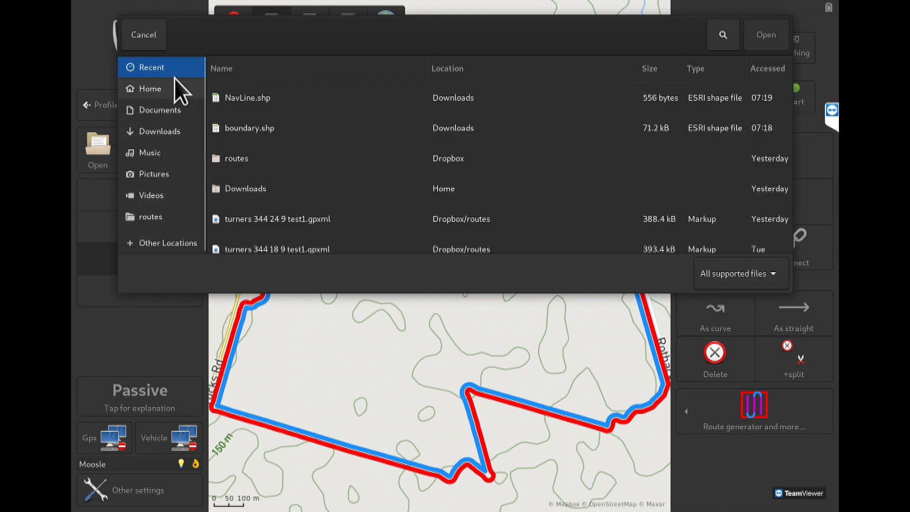
left_click(174, 135)
left_click(272, 171)
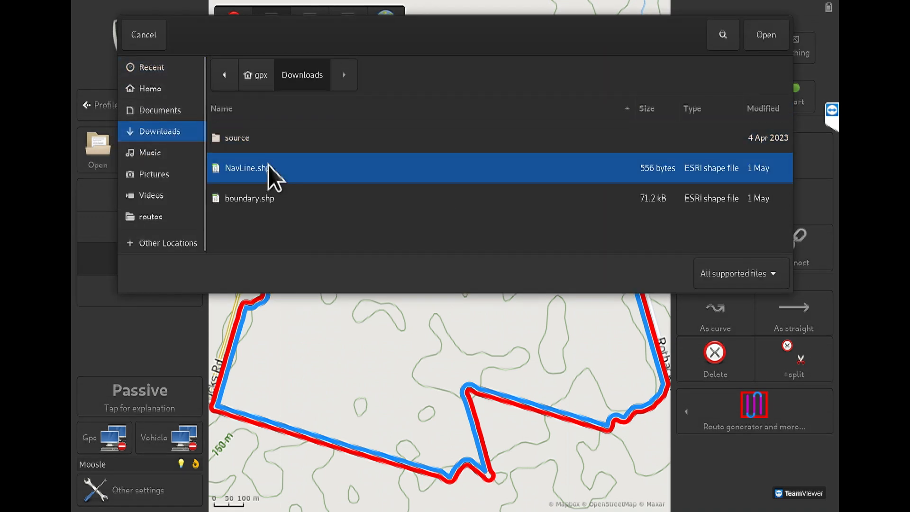
left_click(772, 37)
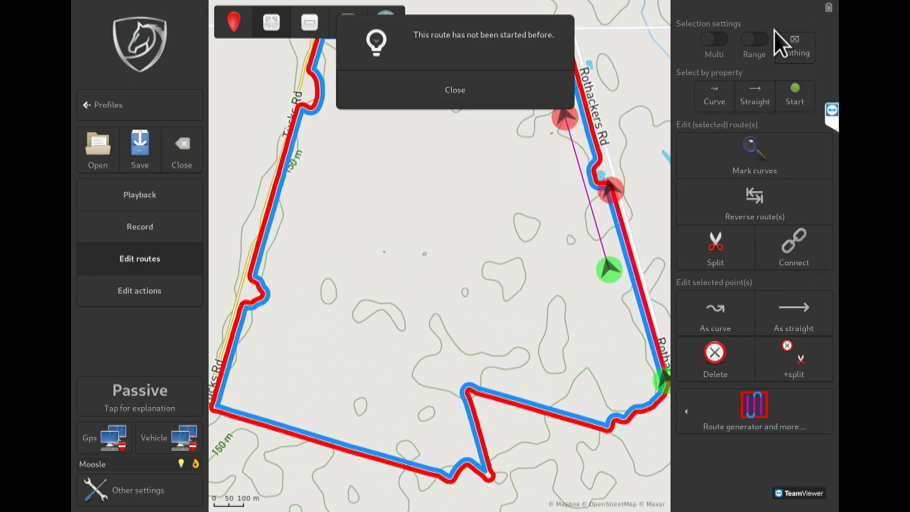
left_click(497, 92)
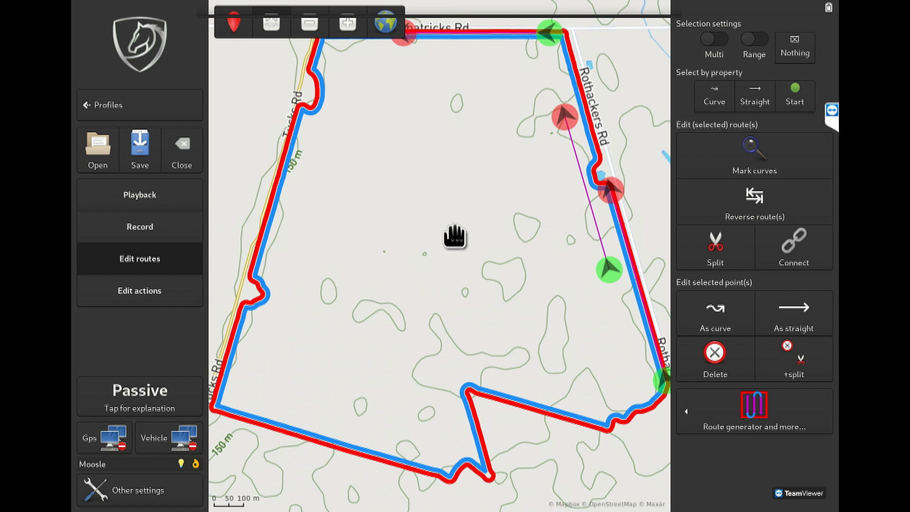
Delete the two navigation lines along Fitzpatricks Rd and Rothackers Rd using multi-selection, keeping only the line inside the field.
left_click_drag(382, 130, 329, 176)
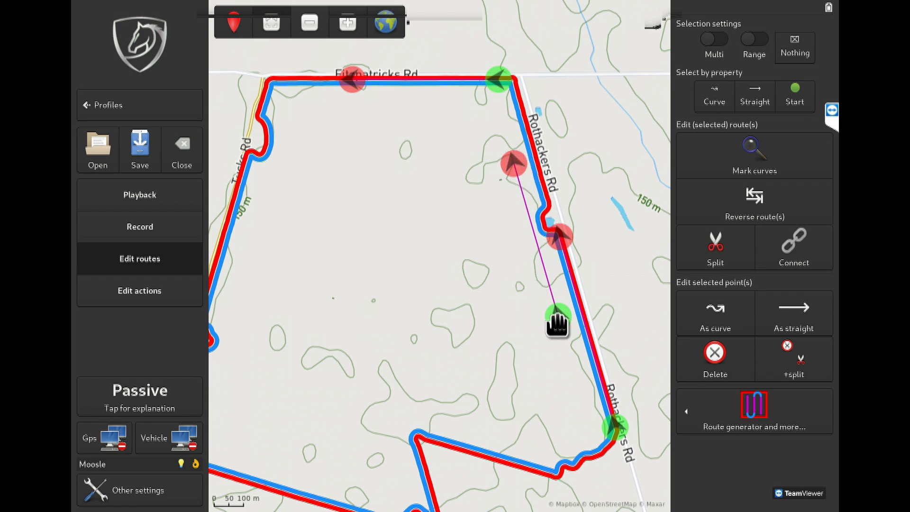
left_click(713, 39)
left_click(495, 72)
left_click(350, 78)
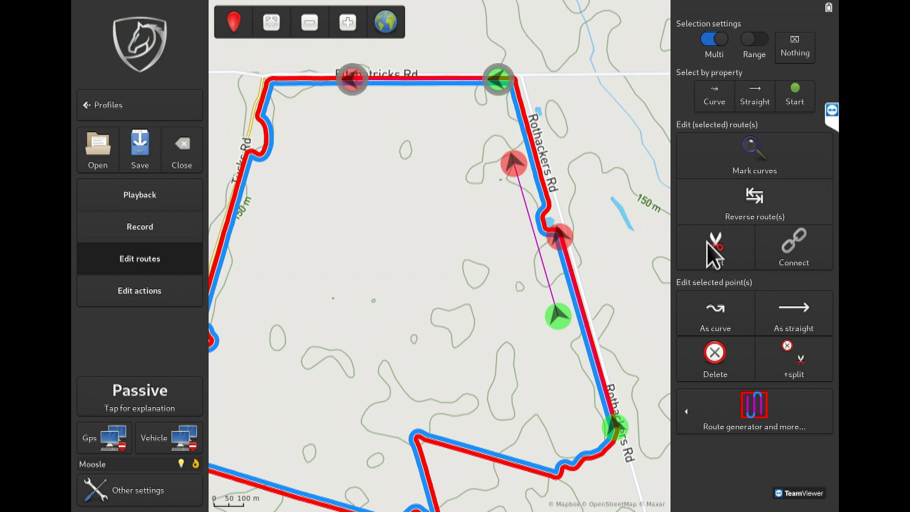
left_click(722, 369)
left_click(530, 85)
left_click(559, 235)
left_click(615, 426)
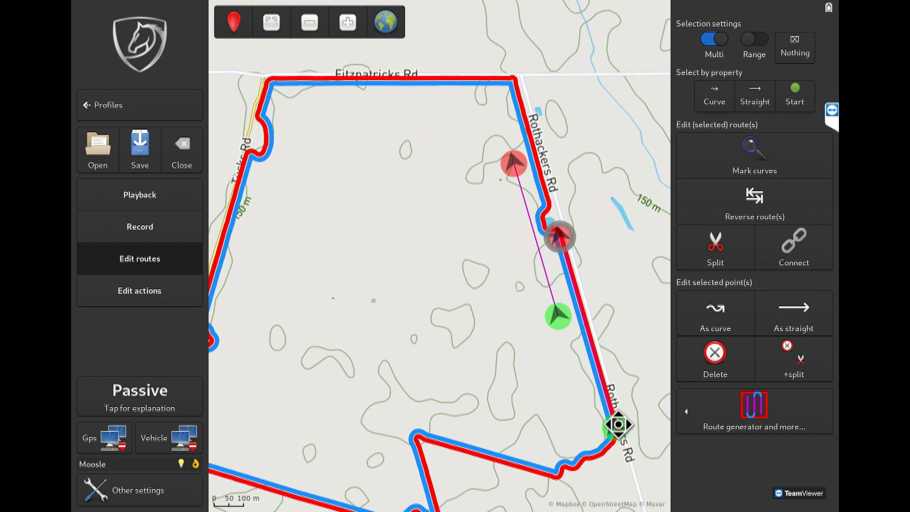
left_click(724, 369)
left_click(522, 94)
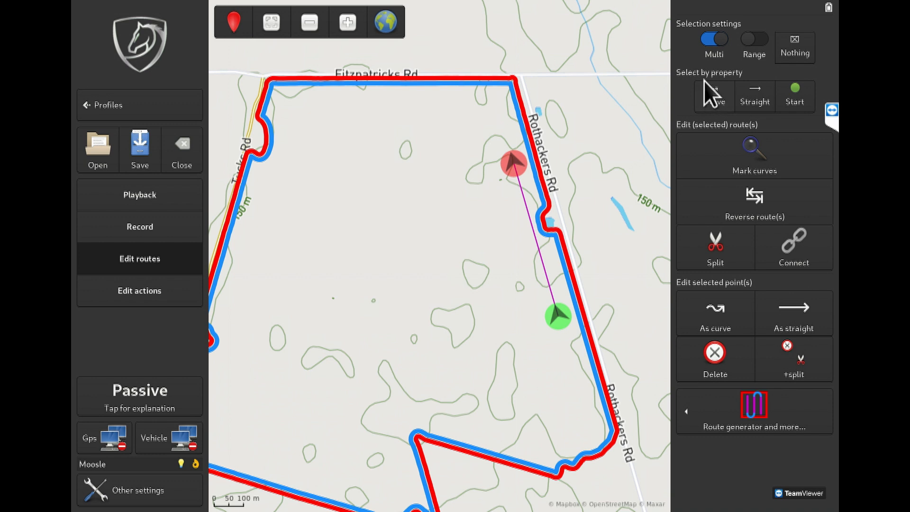
left_click(714, 40)
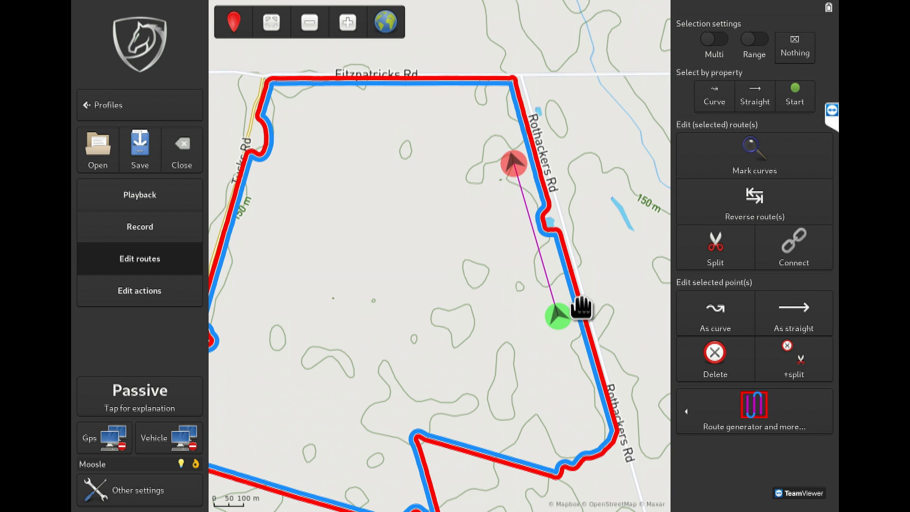
Generate straight parts across the field with a 9 m operation width and an azimuth of 344 degrees.
left_click(762, 412)
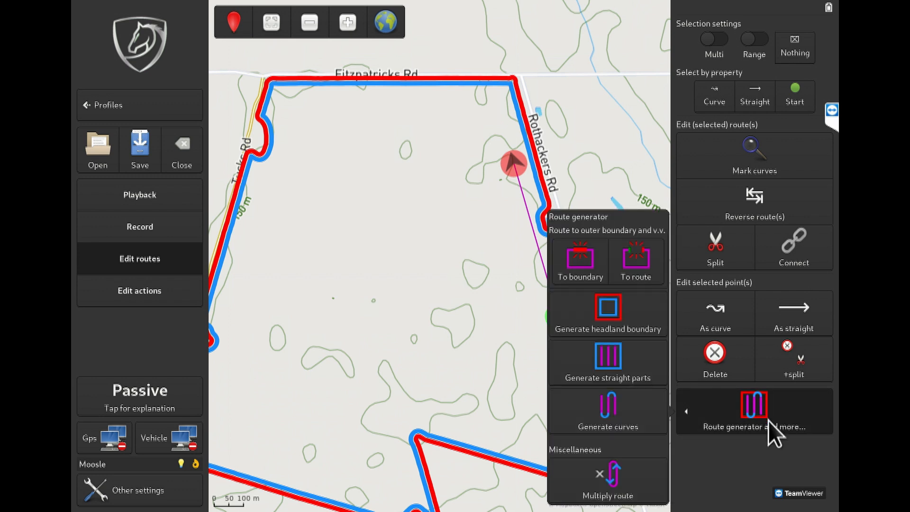
left_click(593, 377)
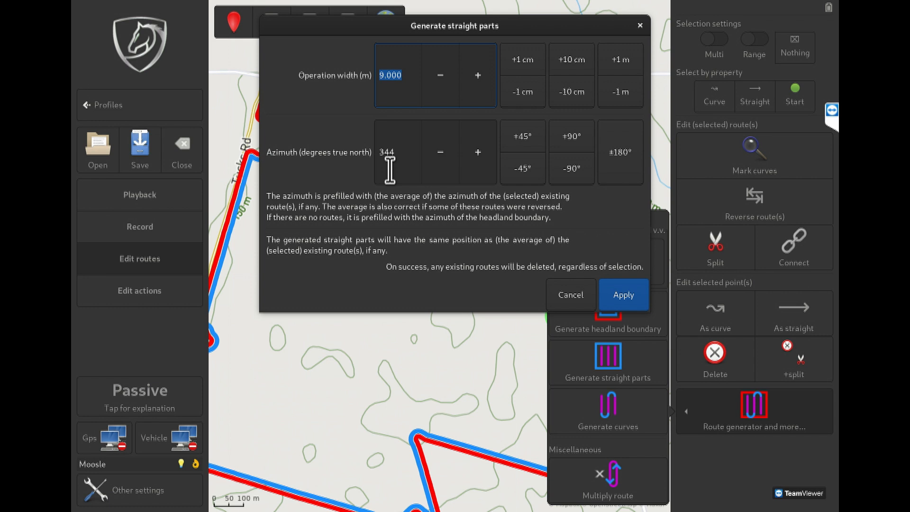
left_click(622, 296)
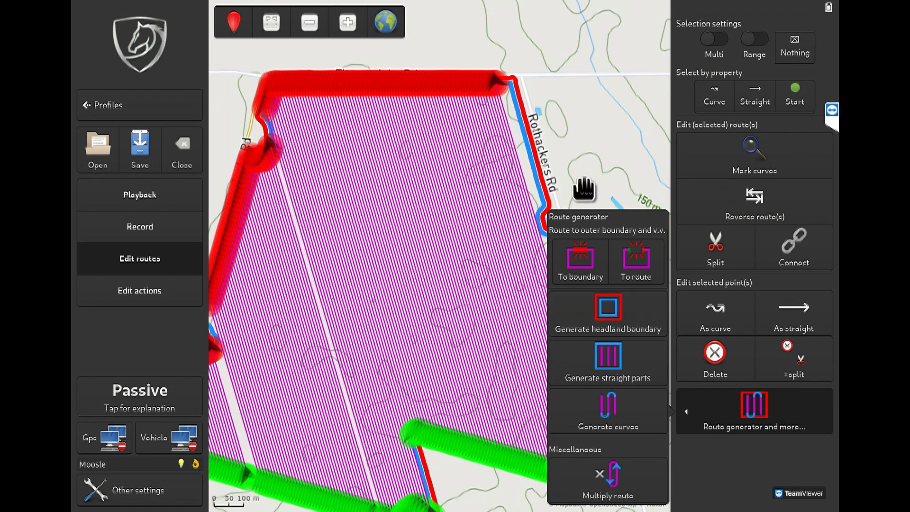
left_click(760, 409)
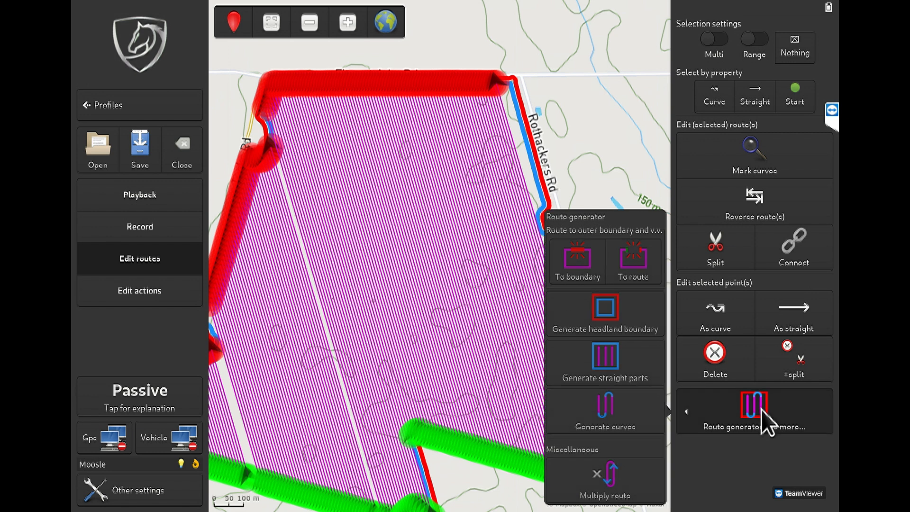
Examine where the generated straight lines end at the headland boundary near Fitzpatricks Rd.
left_click_drag(552, 103, 567, 199)
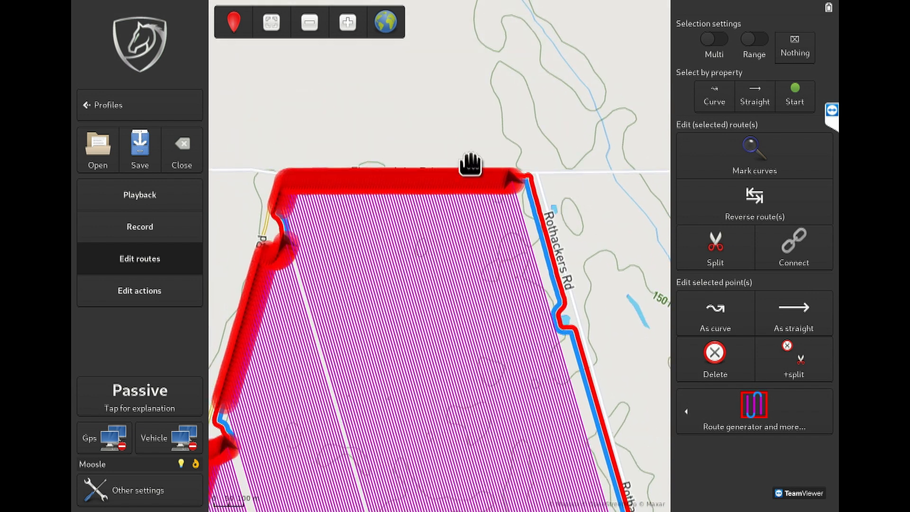
left_click(348, 22)
left_click(348, 22)
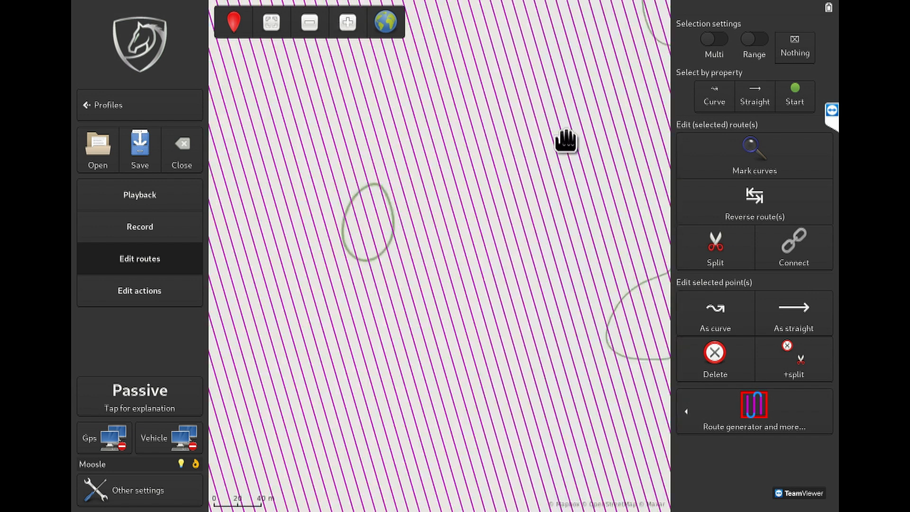
left_click_drag(561, 115, 420, 413)
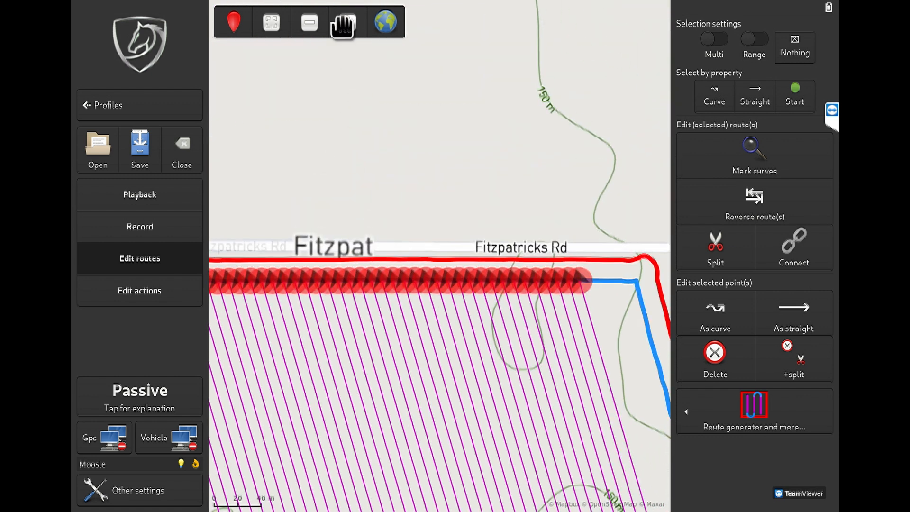
left_click(344, 22)
left_click(343, 22)
left_click_drag(528, 351, 321, 314)
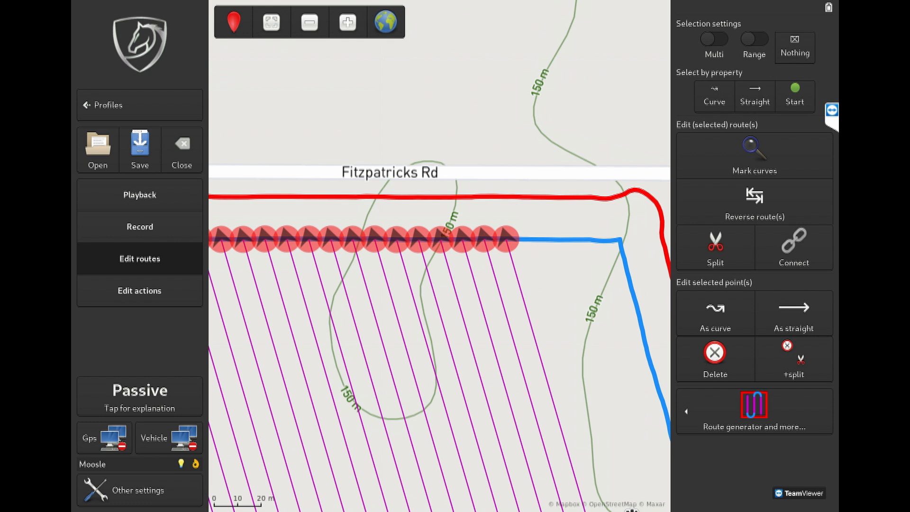
left_click(754, 409)
left_click(607, 313)
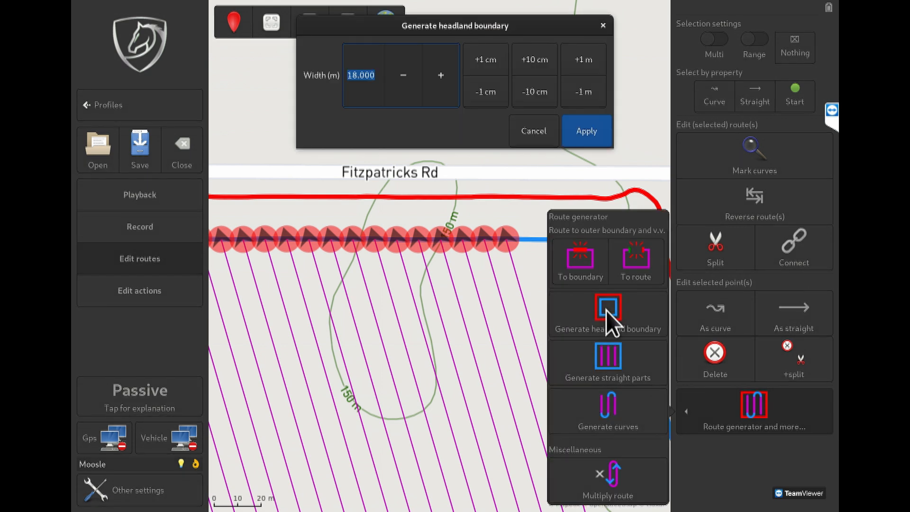
left_click(531, 131)
Generate external C-turn (keyhole) curves with a 9 m radius, a minimum of 1 row to skip and a 4.5 m margin, and dismiss the notice.
left_click(611, 419)
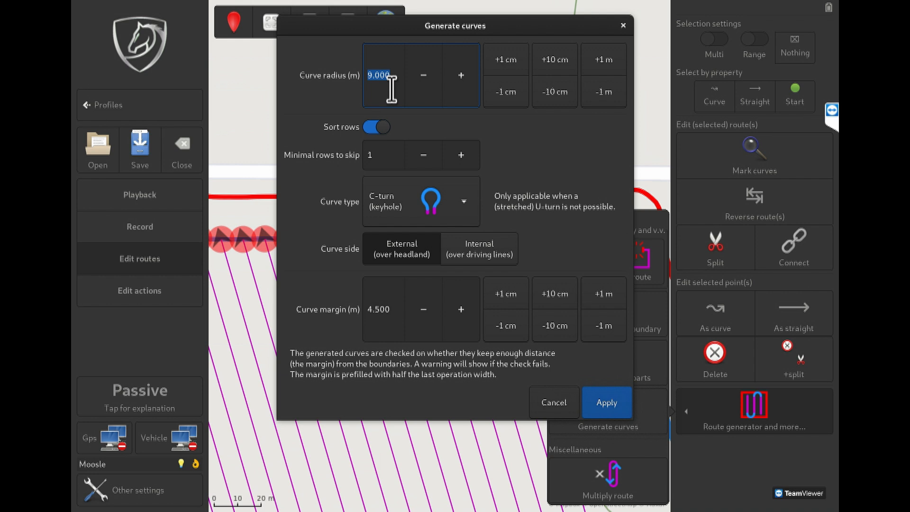
left_click(466, 158)
left_click(466, 157)
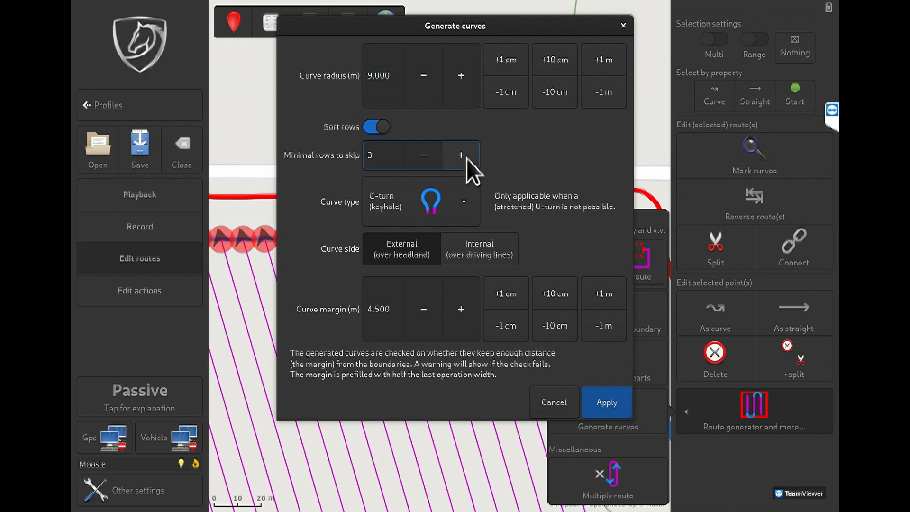
left_click(462, 202)
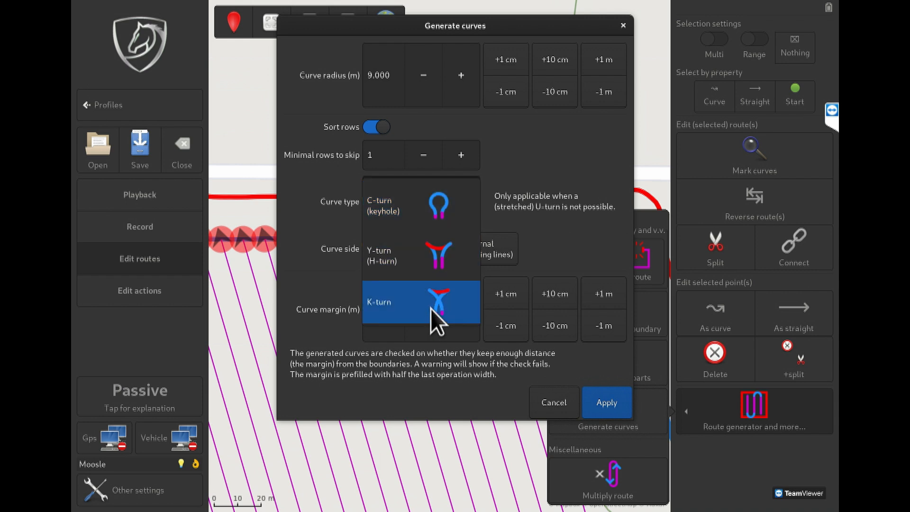
left_click(409, 214)
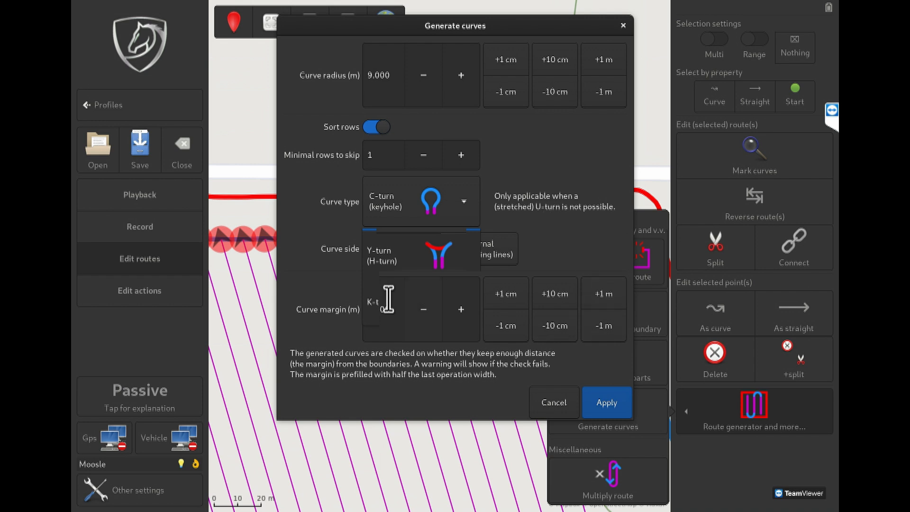
left_click(608, 407)
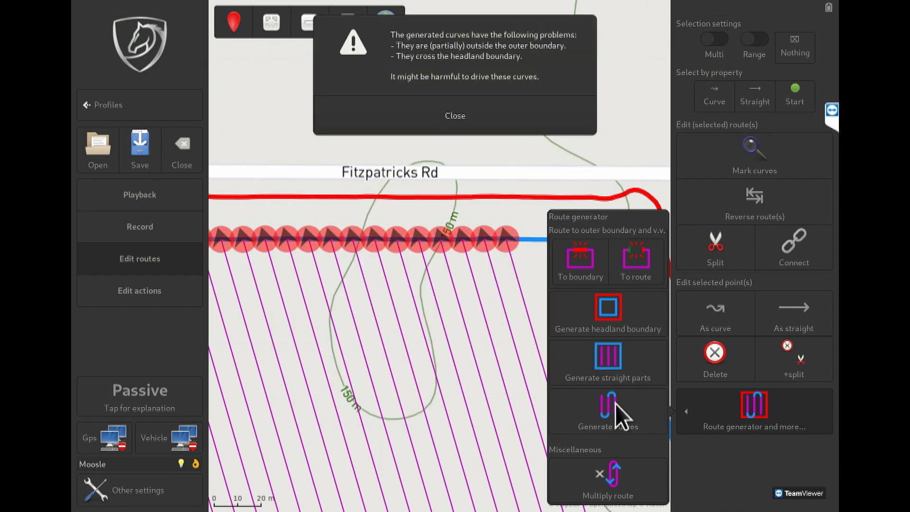
left_click(536, 119)
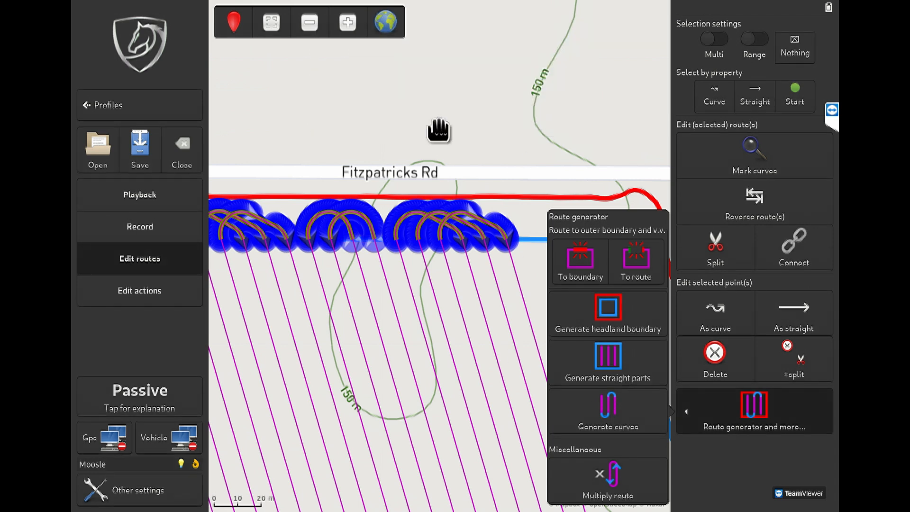
Examine the generated curves along the headland near Fitzpatricks Rd and the complete route from start to end across the field.
left_click(346, 23)
left_click_drag(418, 200, 384, 321)
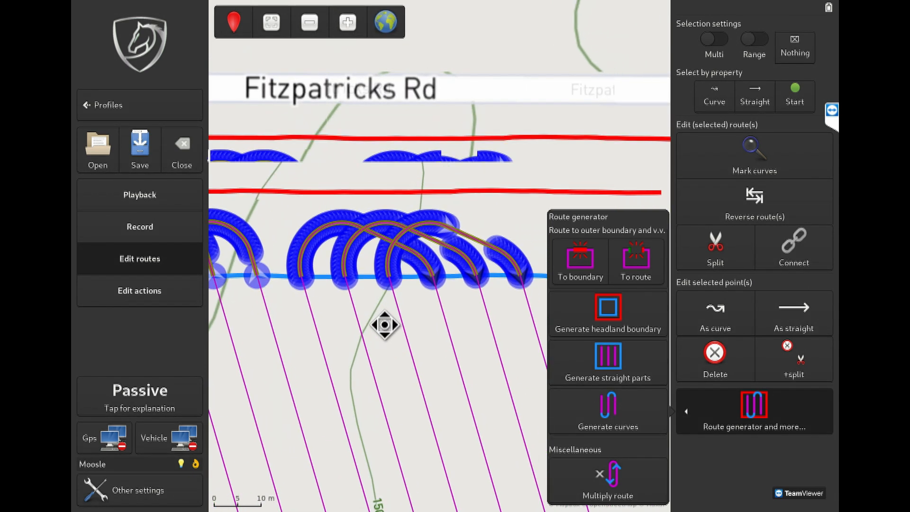
left_click(766, 413)
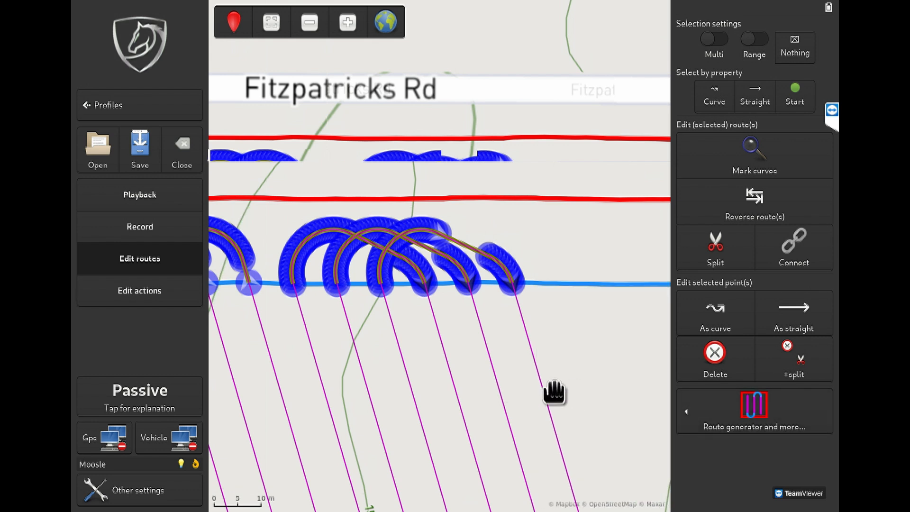
left_click_drag(552, 390, 559, 371)
left_click(316, 23)
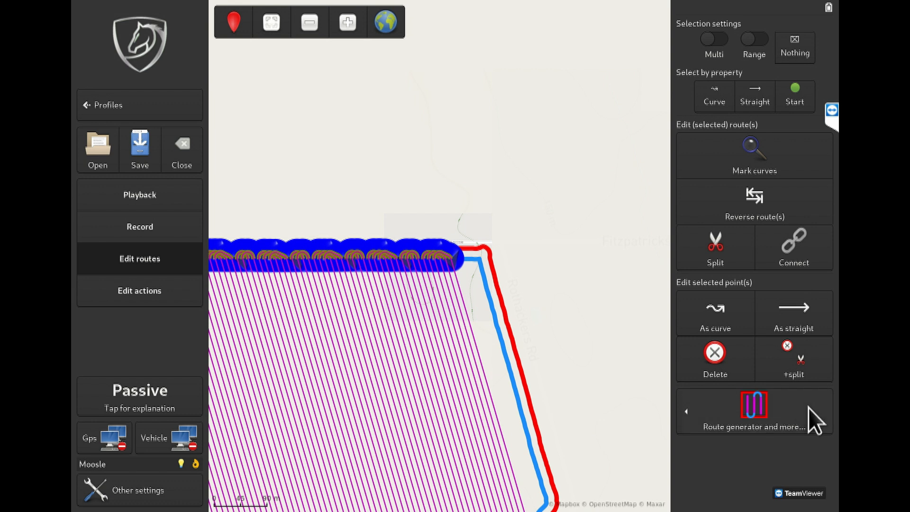
left_click(272, 22)
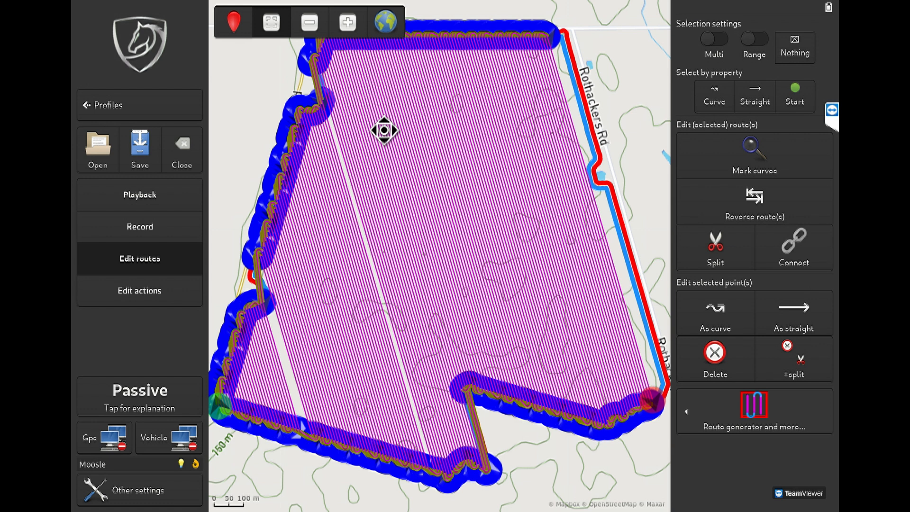
left_click_drag(383, 130, 459, 174)
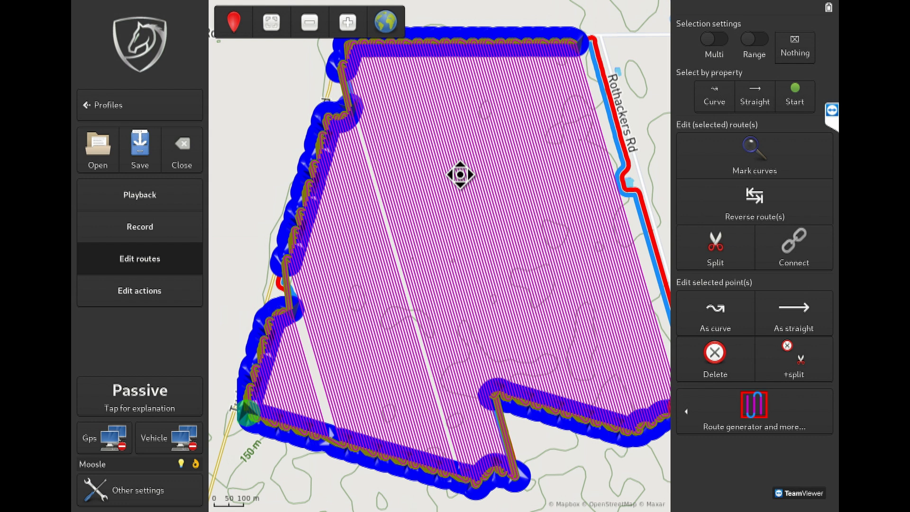
left_click(345, 22)
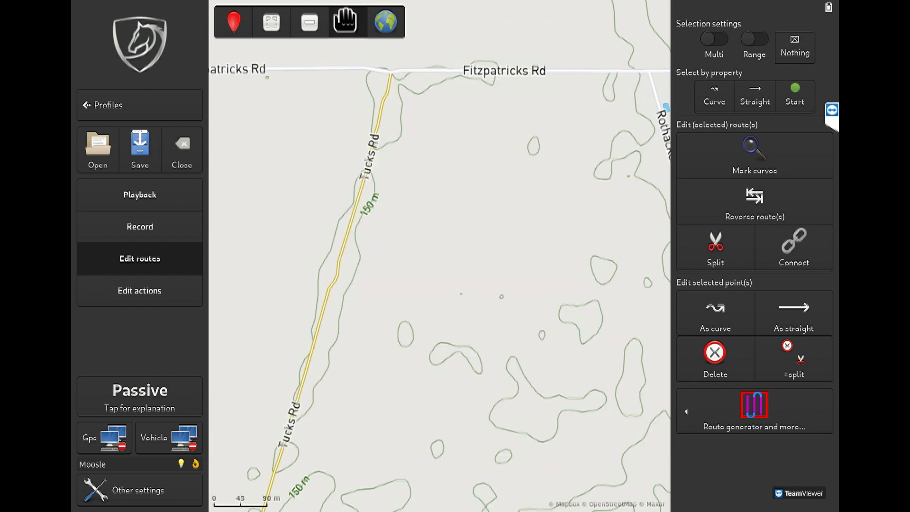
left_click_drag(509, 186, 499, 317)
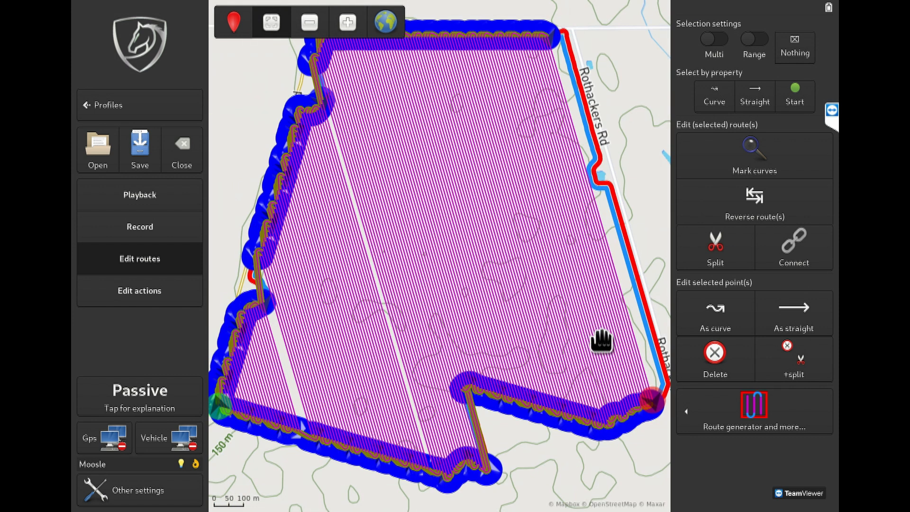
left_click_drag(601, 334, 596, 344)
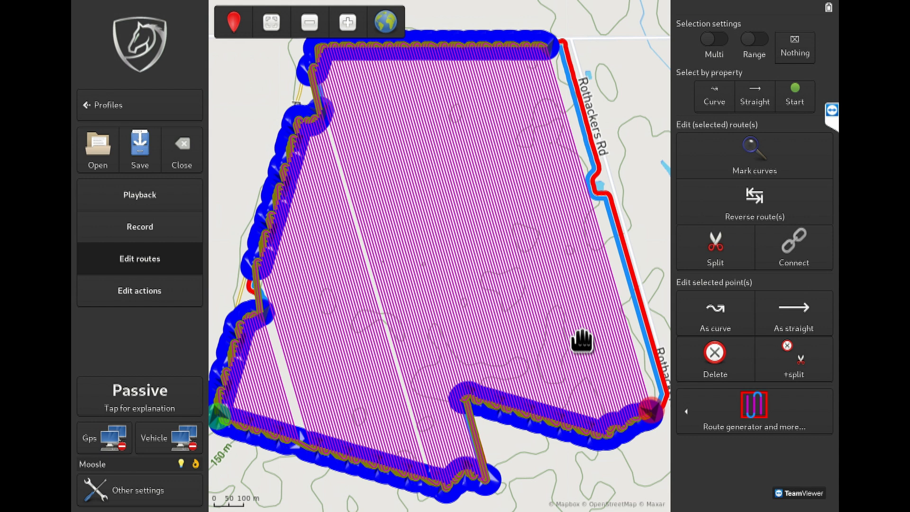
Enter turners paddock 344 18 9.gpxml as the route's file name in the routes folder, and cancel the save.
left_click(141, 146)
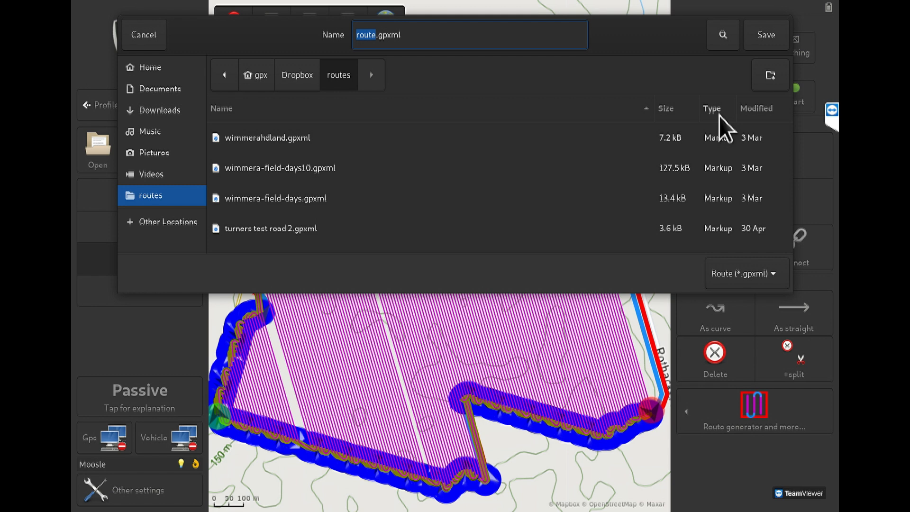
type("turners pa")
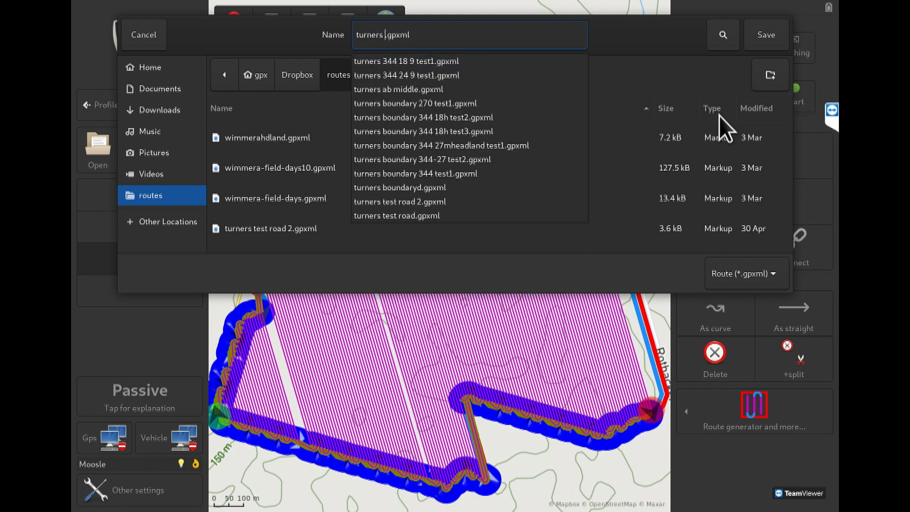
type("ddock 344")
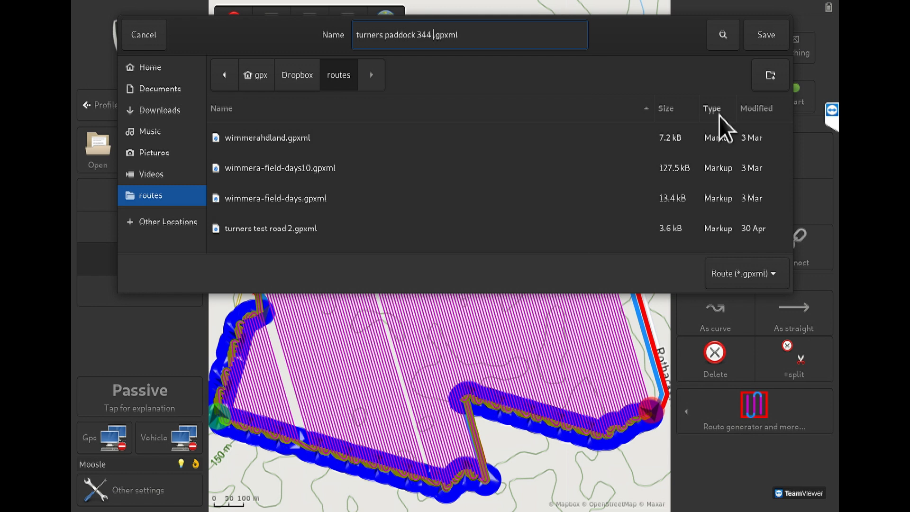
type(" 18 9")
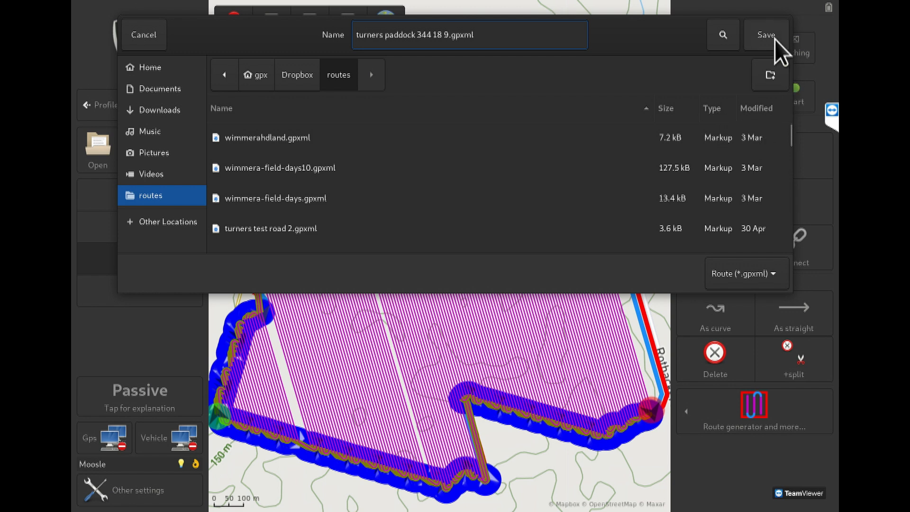
left_click(156, 40)
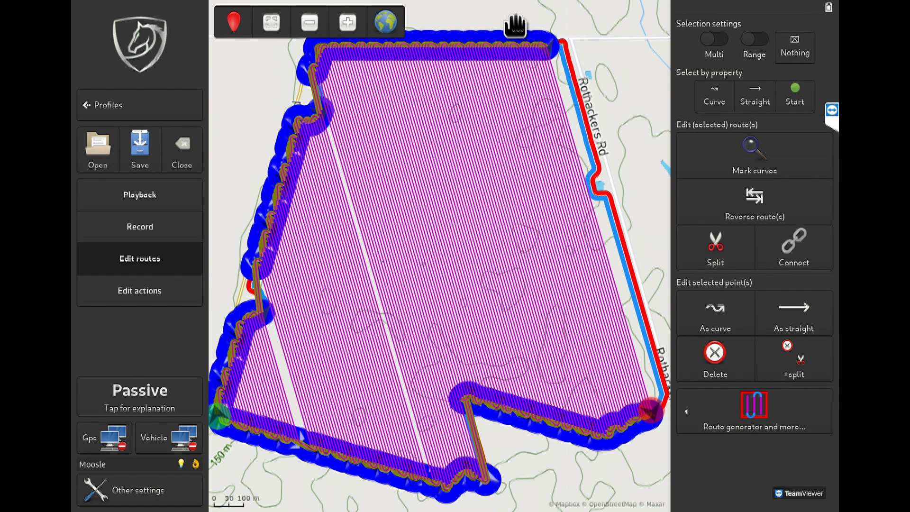